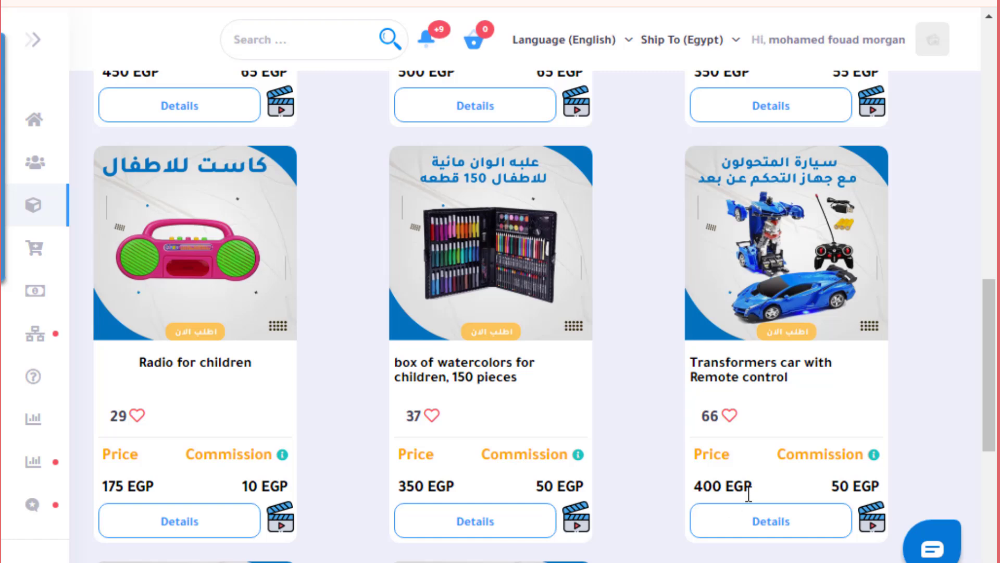
Step: Check the price and commission of the Transformers car with Remote control and open its product details
{"action": "left_click_drag", "start_coordinate": [753, 491], "coordinate": [692, 508]}
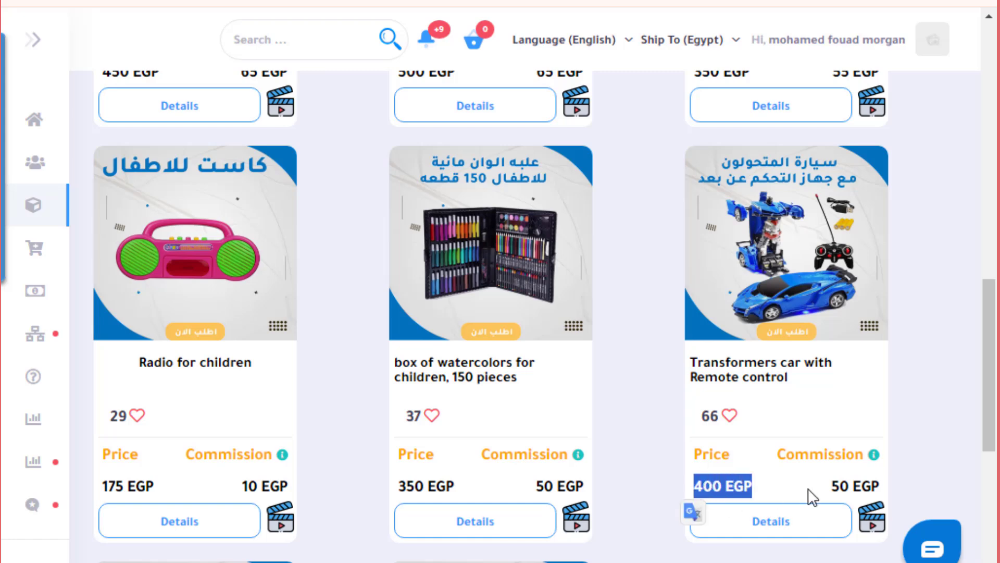
{"action": "left_click_drag", "start_coordinate": [827, 488], "coordinate": [876, 487]}
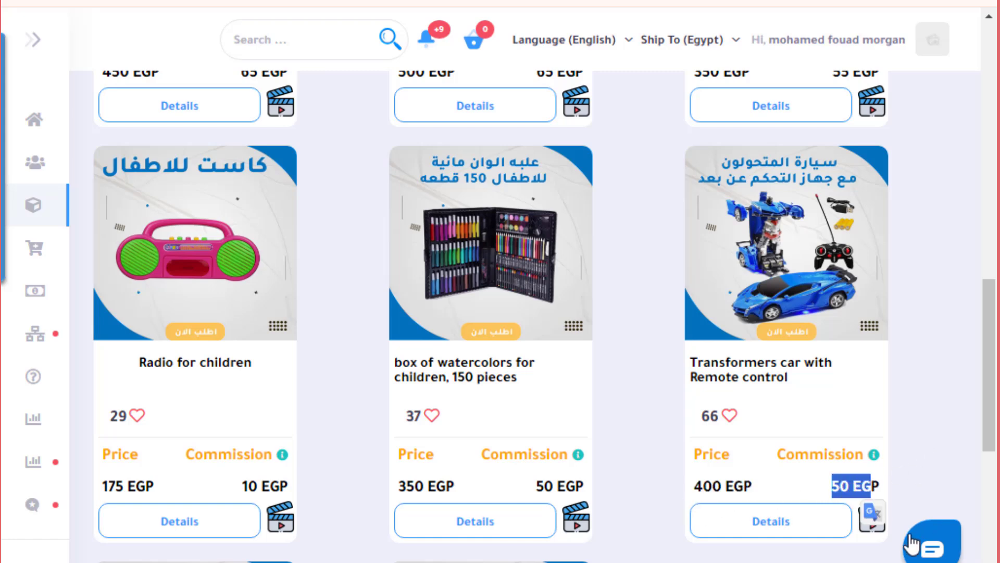
{"action": "left_click", "coordinate": [807, 523]}
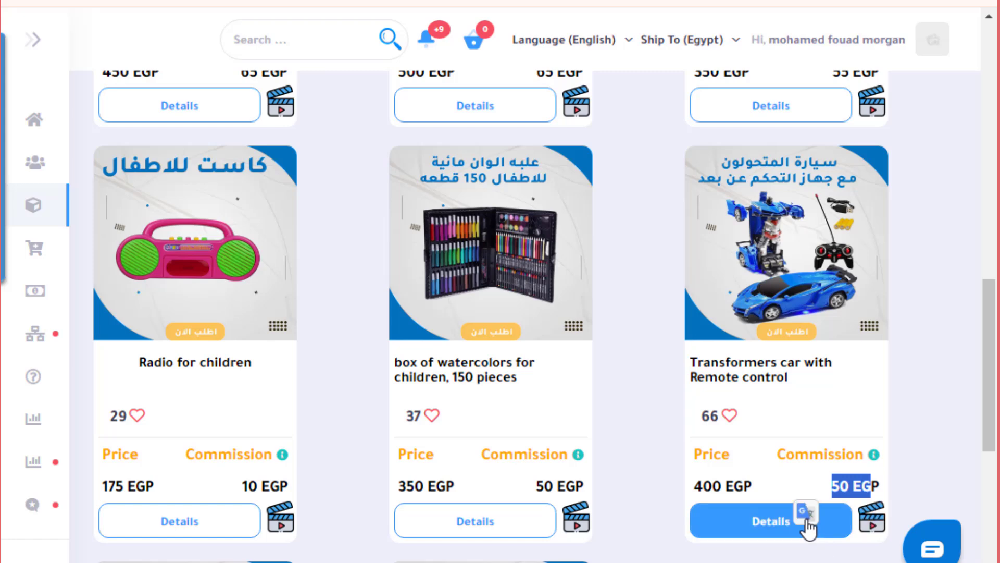
{"action": "left_click", "coordinate": [736, 495]}
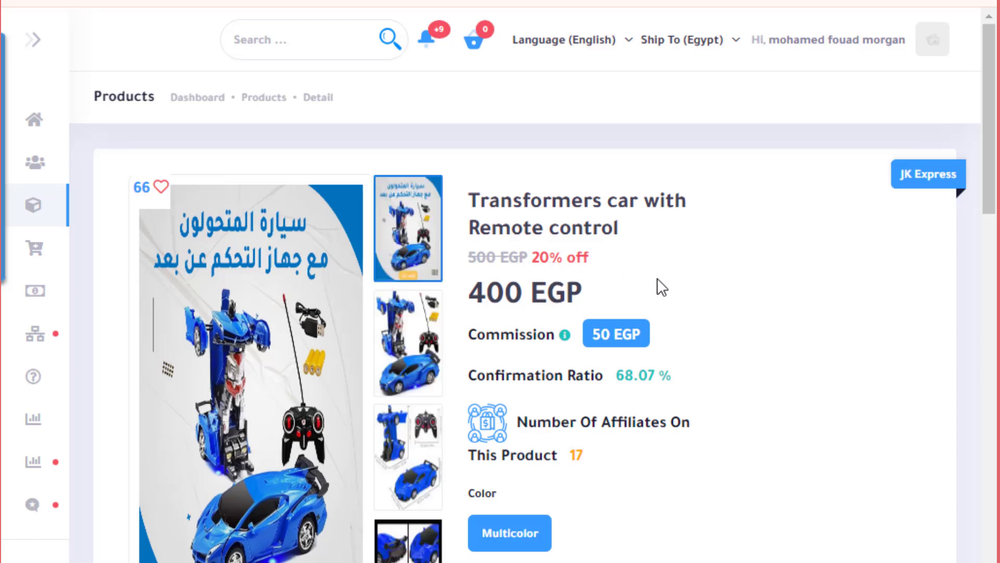
Step: Examine the product's price, commission, confirmation ratio, number of affiliates, and colour and quantity options
{"action": "scroll", "coordinate": [708, 401], "scroll_direction": "down", "scroll_amount": 3}
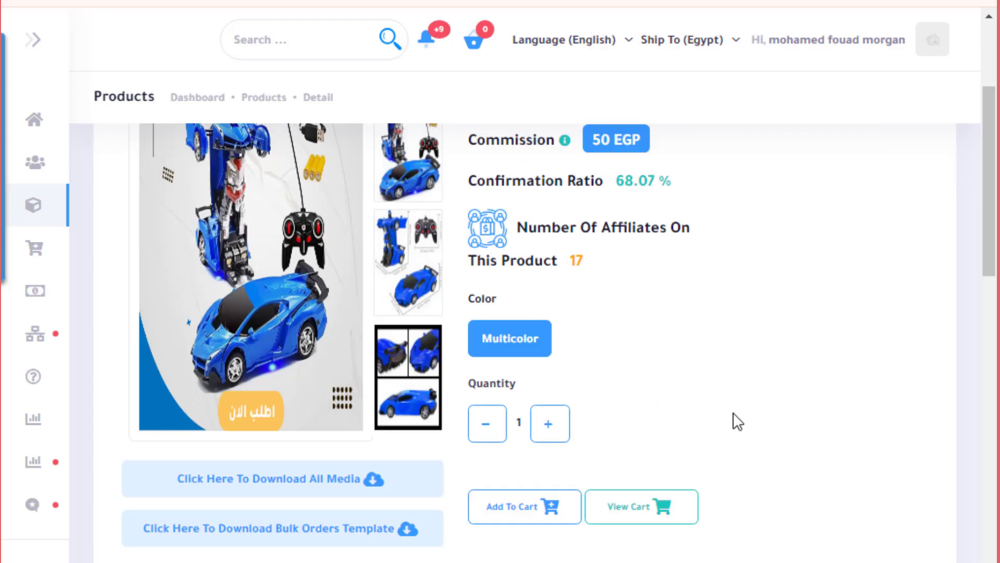
{"action": "left_click", "coordinate": [563, 440]}
{"action": "scroll", "coordinate": [363, 414], "scroll_direction": "up", "scroll_amount": 4}
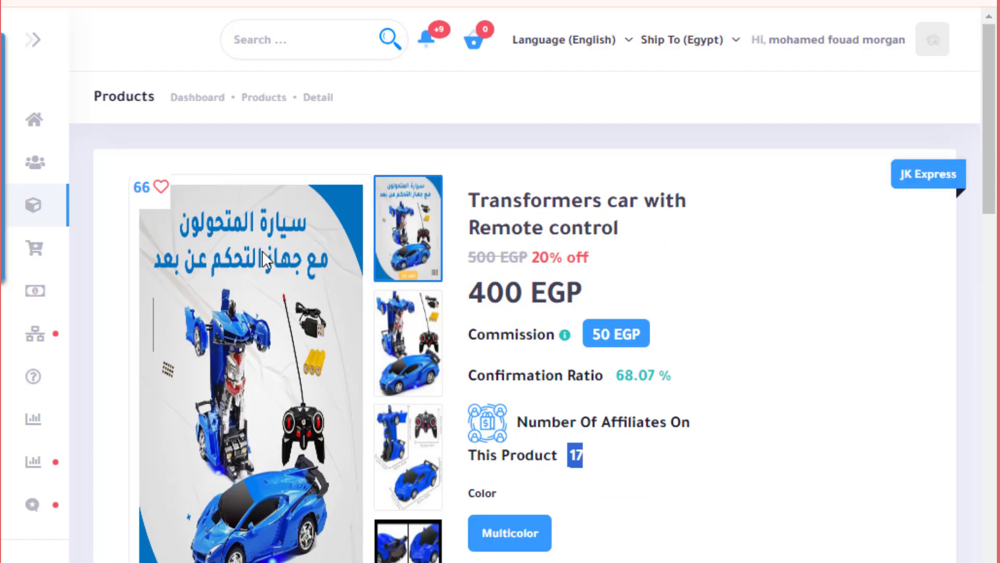
{"action": "scroll", "coordinate": [245, 399], "scroll_direction": "down", "scroll_amount": 4}
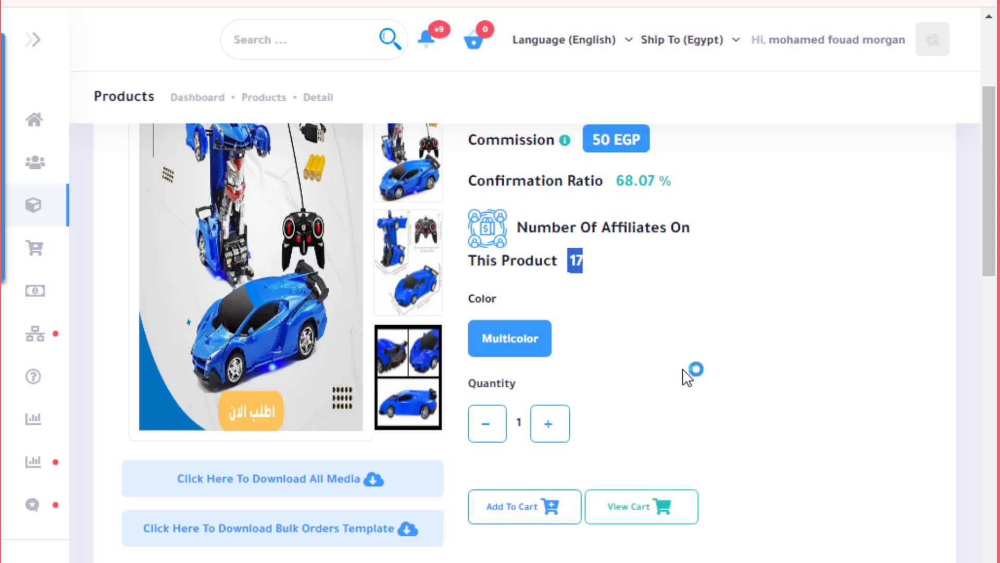
{"action": "scroll", "coordinate": [684, 370], "scroll_direction": "up", "scroll_amount": 4}
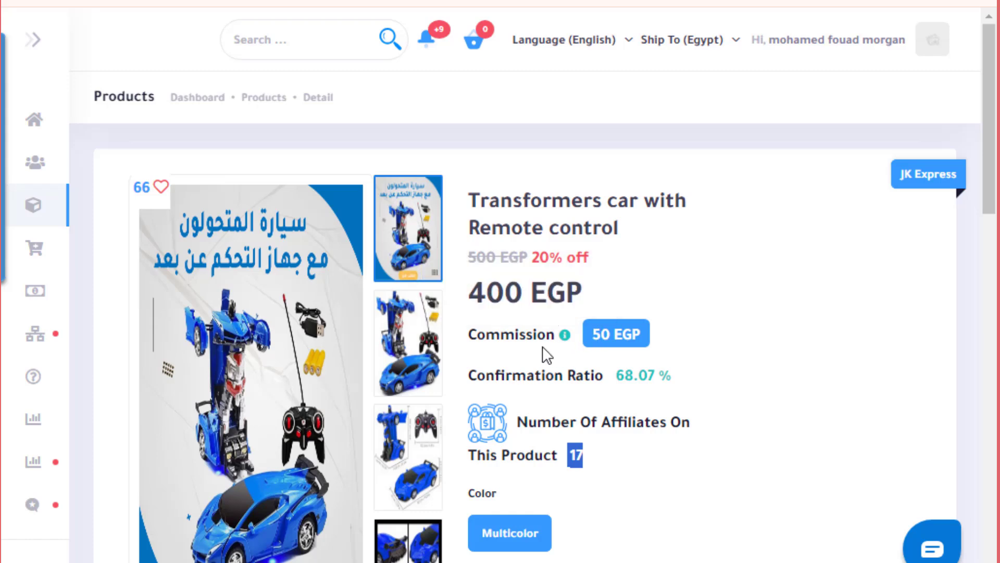
{"action": "scroll", "coordinate": [744, 395], "scroll_direction": "down", "scroll_amount": 5}
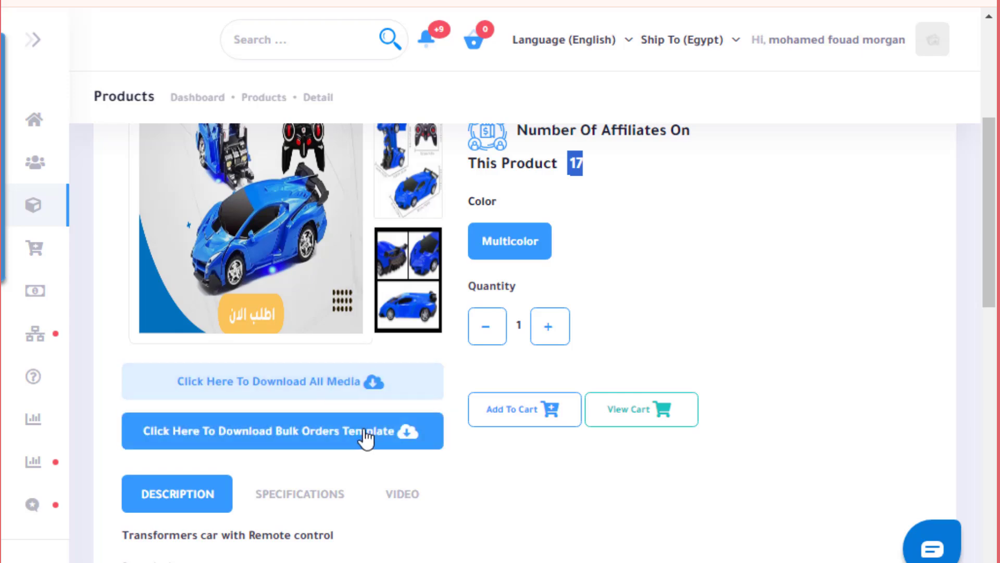
Step: Read the written description of the Transformers car, down to its media link
{"action": "scroll", "coordinate": [415, 471], "scroll_direction": "down", "scroll_amount": 5}
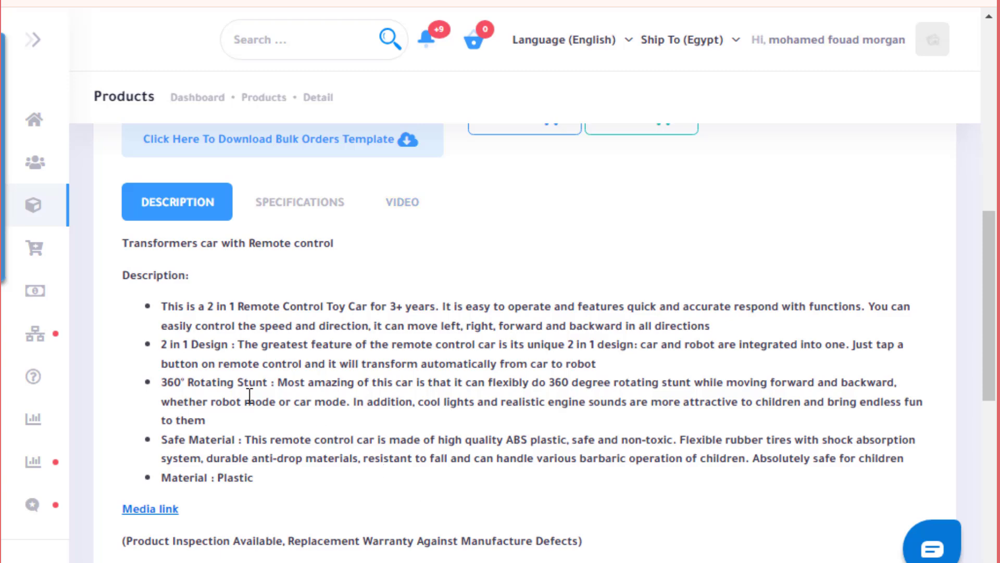
{"action": "double_click", "coordinate": [169, 276]}
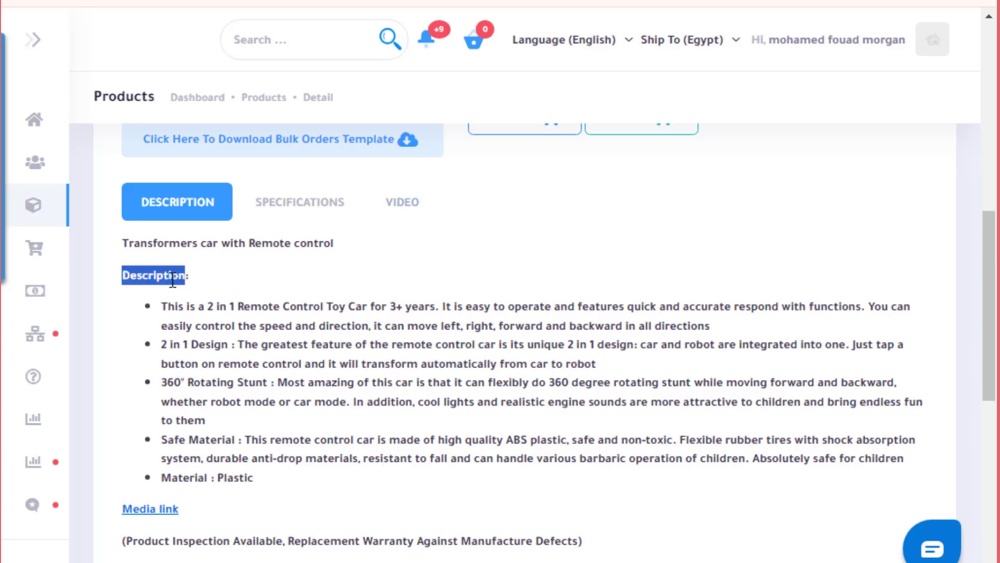
{"action": "left_click_drag", "start_coordinate": [178, 306], "coordinate": [510, 459]}
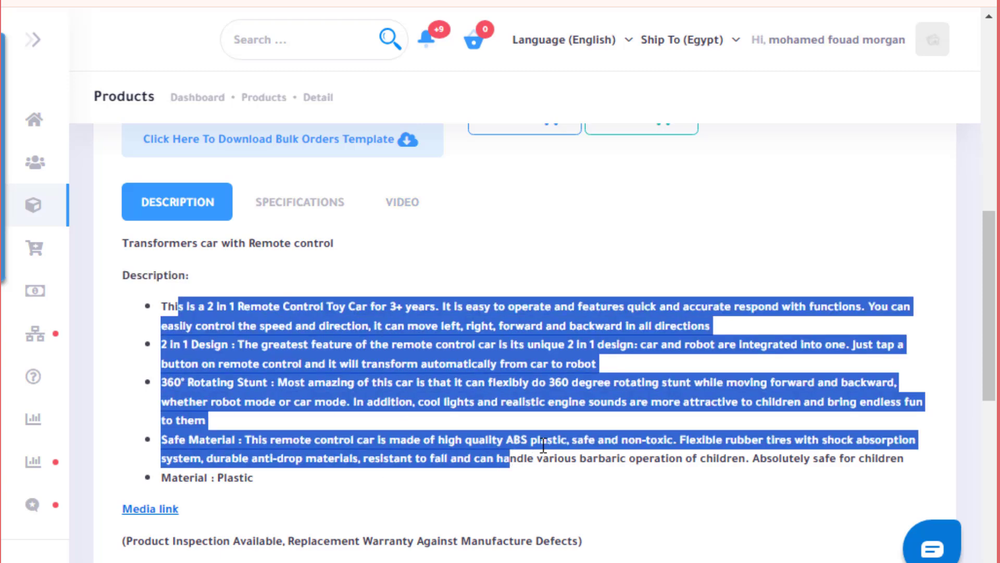
{"action": "scroll", "coordinate": [542, 443], "scroll_direction": "down", "scroll_amount": 2}
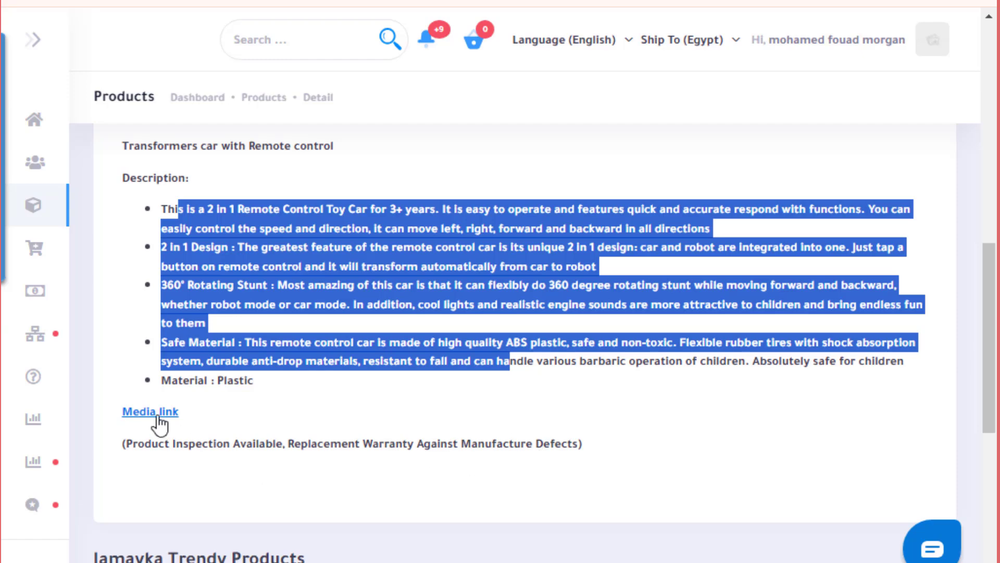
{"action": "scroll", "coordinate": [273, 318], "scroll_direction": "up", "scroll_amount": 5}
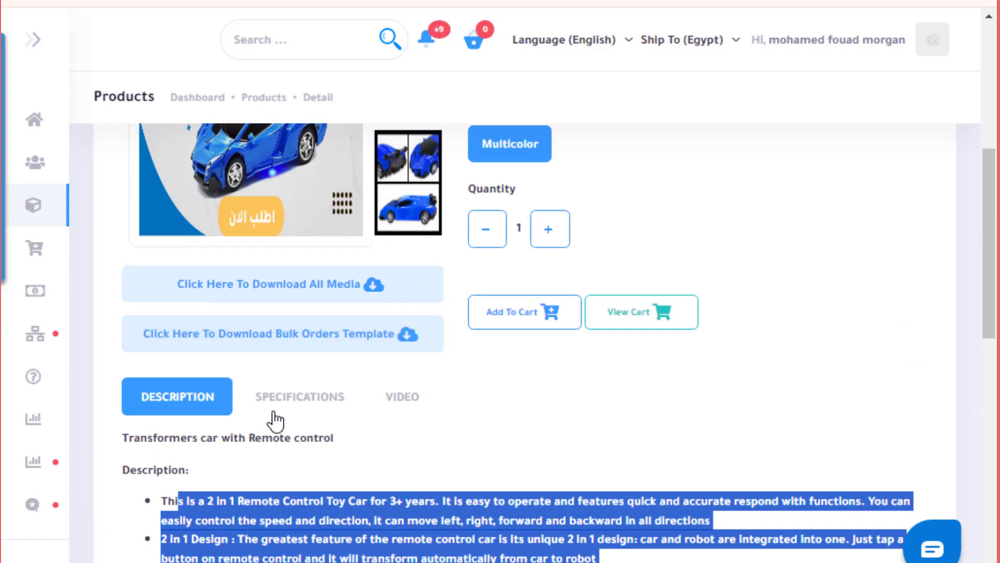
Step: View the product's specifications and its video
{"action": "left_click", "coordinate": [310, 405]}
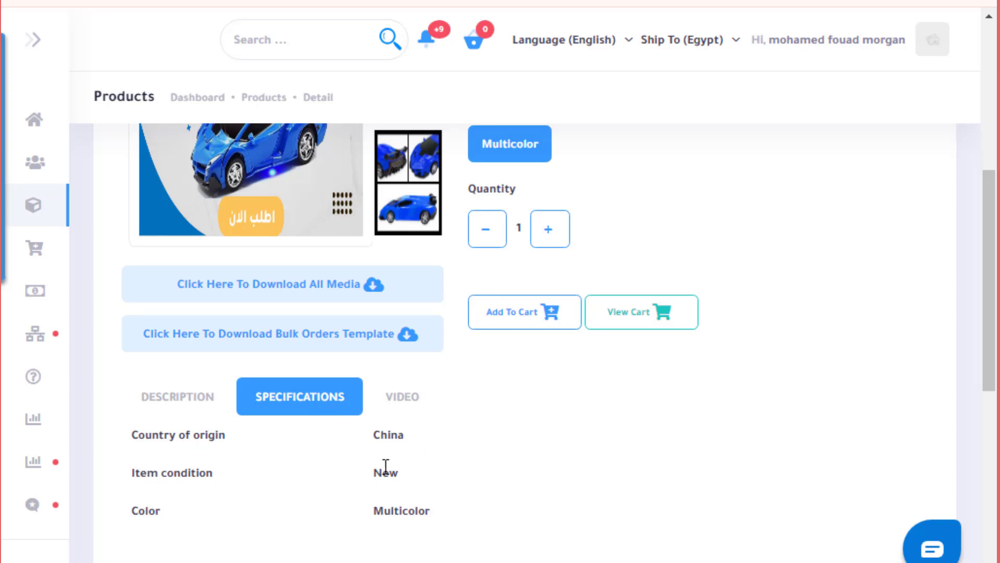
{"action": "scroll", "coordinate": [439, 520], "scroll_direction": "down", "scroll_amount": 3}
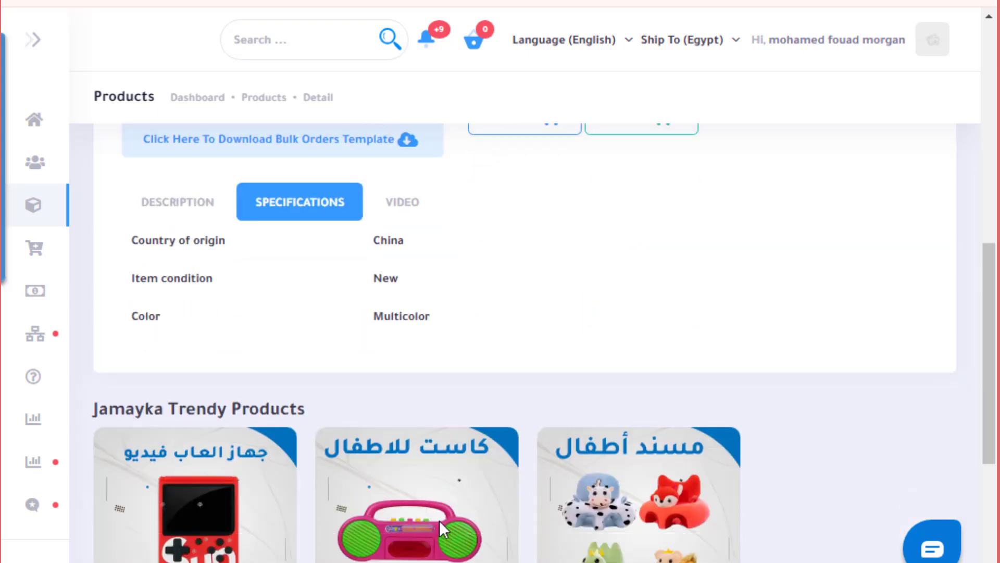
{"action": "scroll", "coordinate": [427, 495], "scroll_direction": "up", "scroll_amount": 3}
{"action": "left_click", "coordinate": [409, 402]}
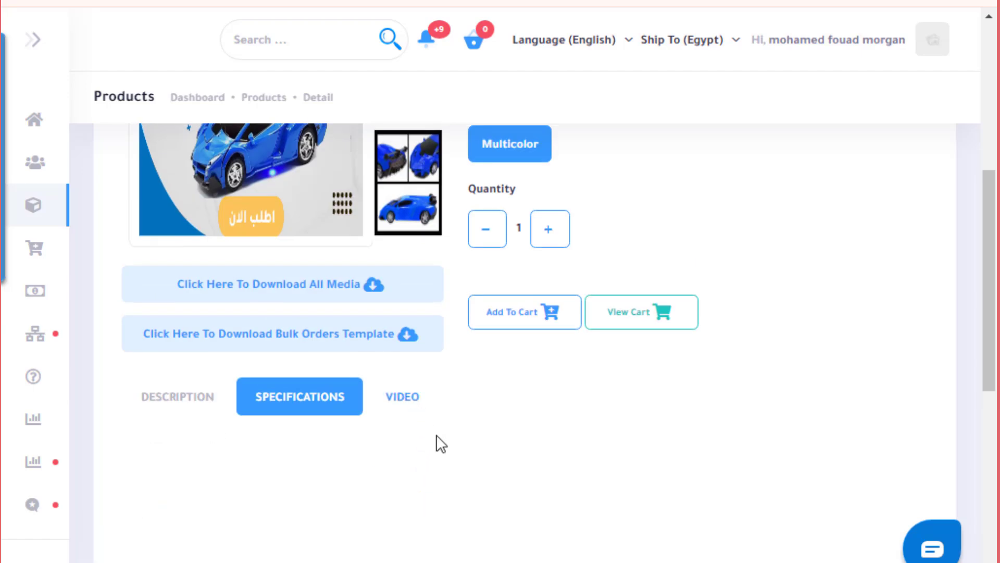
{"action": "scroll", "coordinate": [725, 455], "scroll_direction": "down", "scroll_amount": 5}
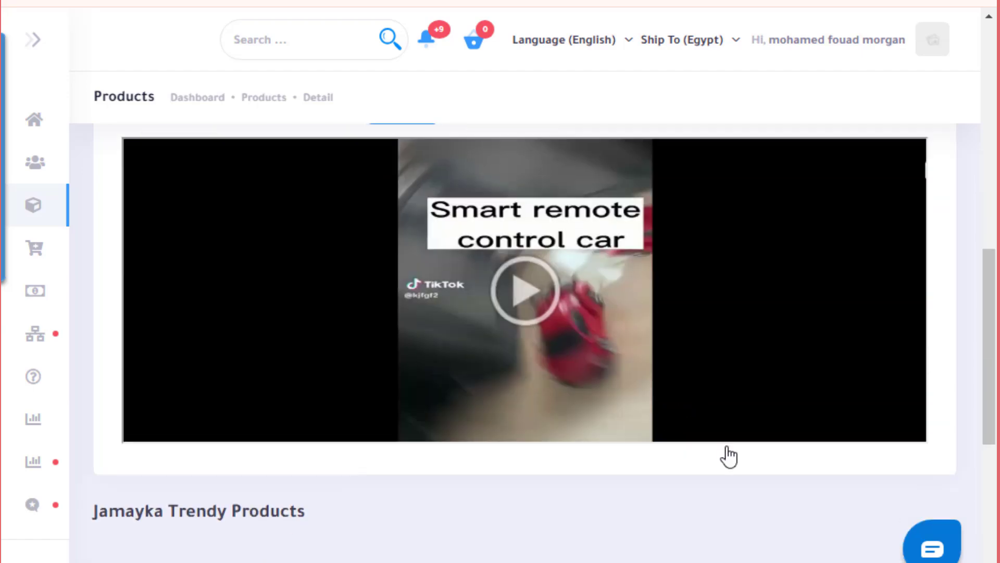
{"action": "scroll", "coordinate": [596, 489], "scroll_direction": "up", "scroll_amount": 2}
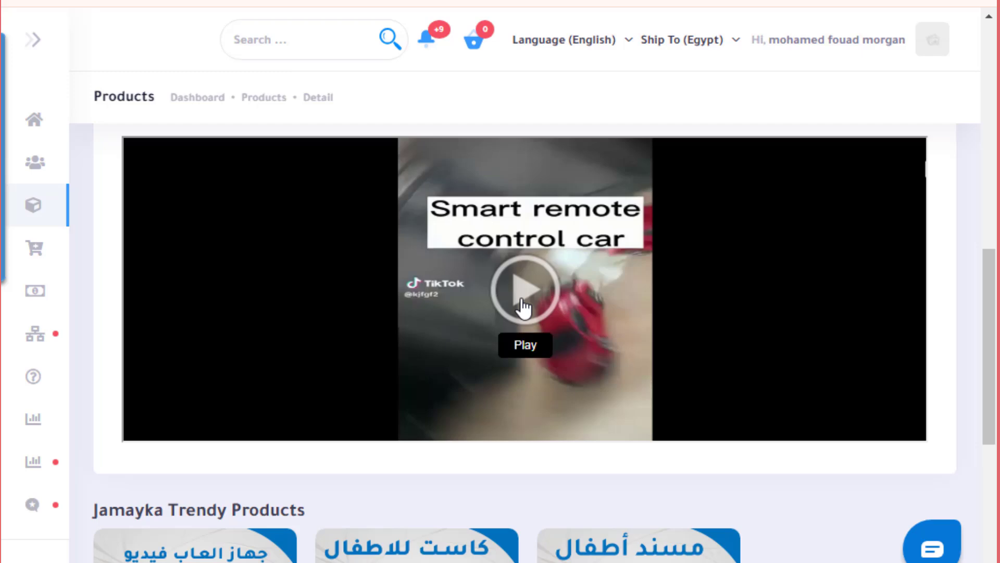
Step: Add 2 units of the Multicolor Transformers car to the cart and open the shopping cart
{"action": "scroll", "coordinate": [415, 326], "scroll_direction": "up", "scroll_amount": 6}
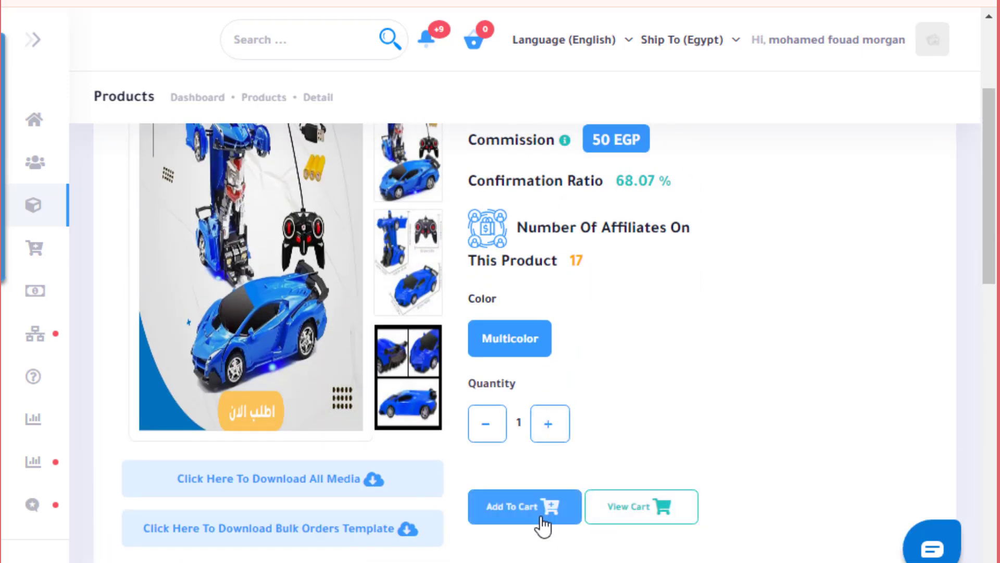
{"action": "left_click", "coordinate": [549, 424]}
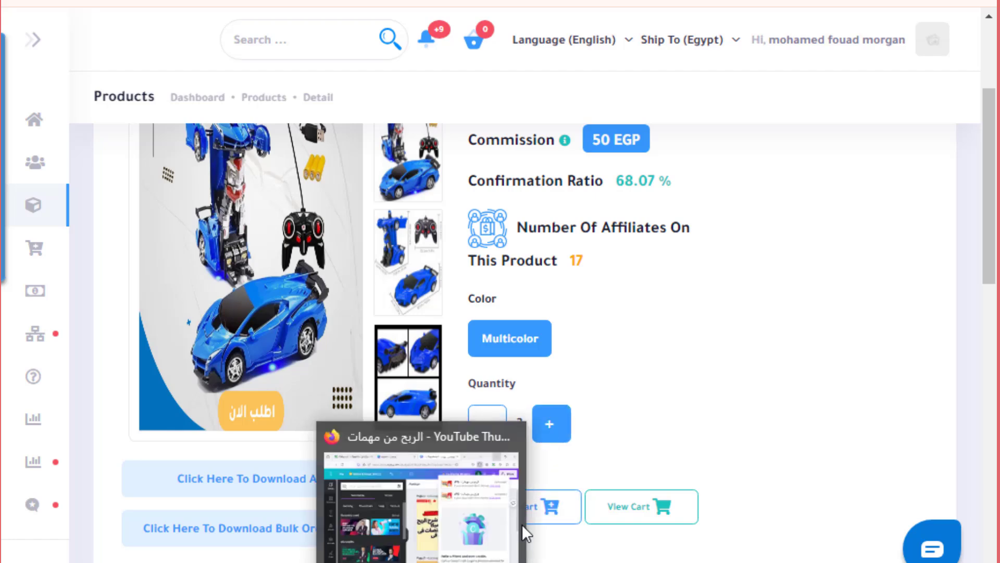
{"action": "left_click", "coordinate": [508, 511]}
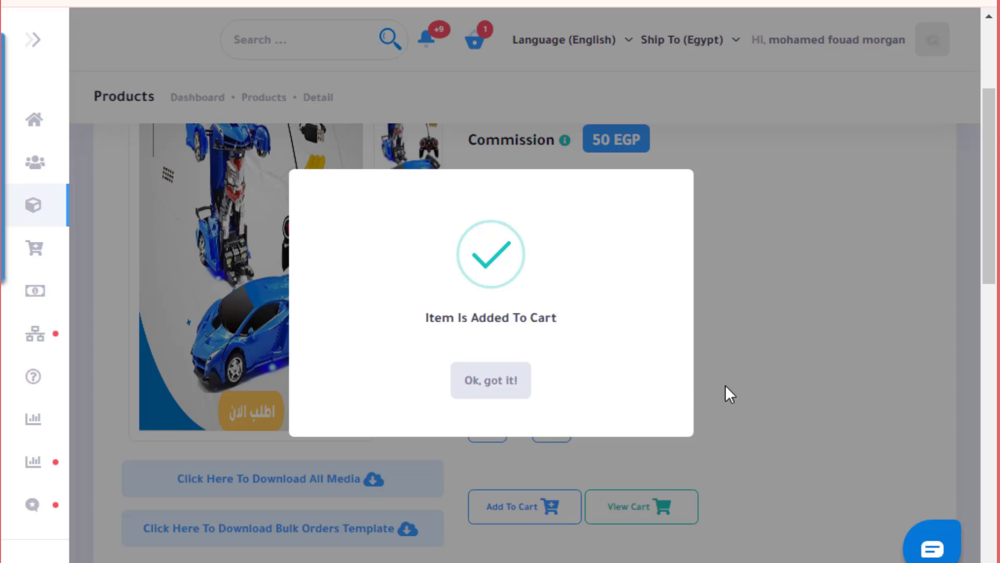
{"action": "left_click", "coordinate": [515, 380]}
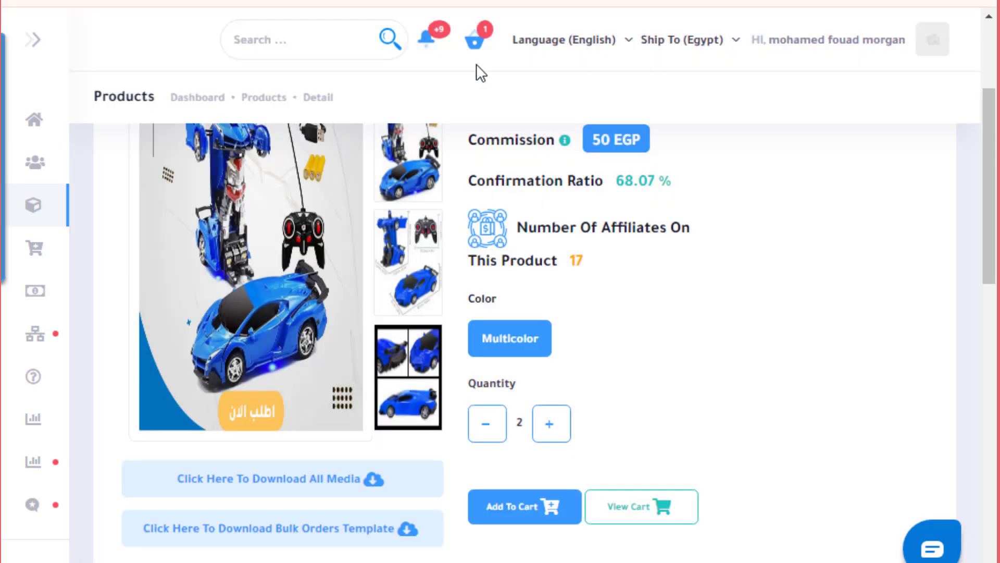
{"action": "left_click", "coordinate": [474, 39]}
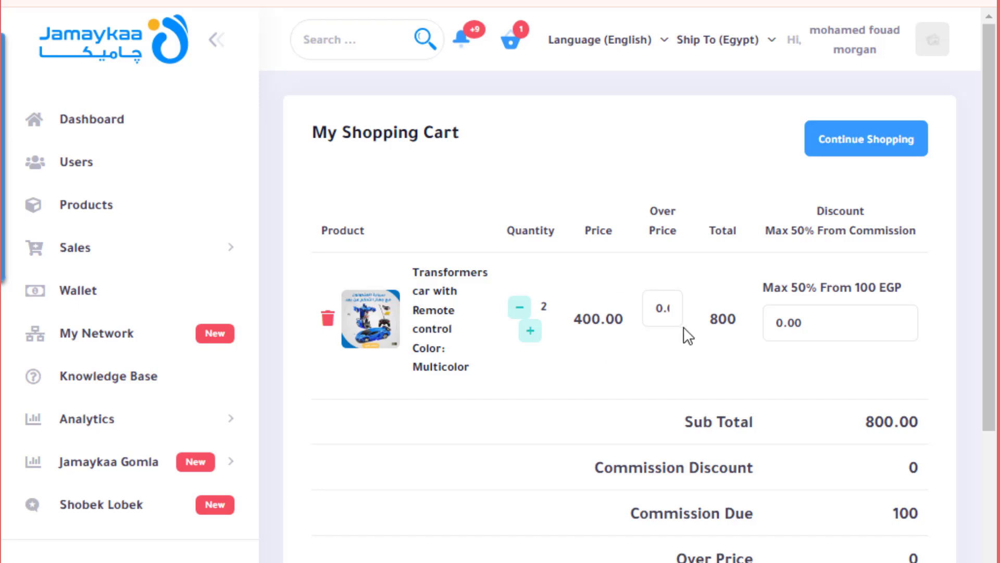
Step: Set the over price of the Transformers car in the cart to 30
{"action": "double_click", "coordinate": [677, 310]}
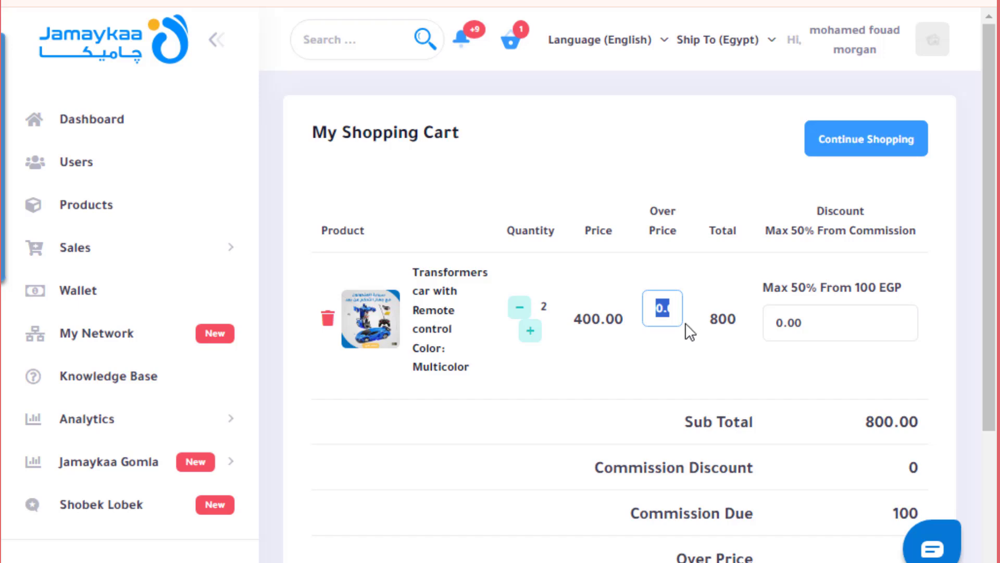
{"action": "type", "text": "30"}
{"action": "scroll", "coordinate": [573, 311], "scroll_direction": "down", "scroll_amount": 1}
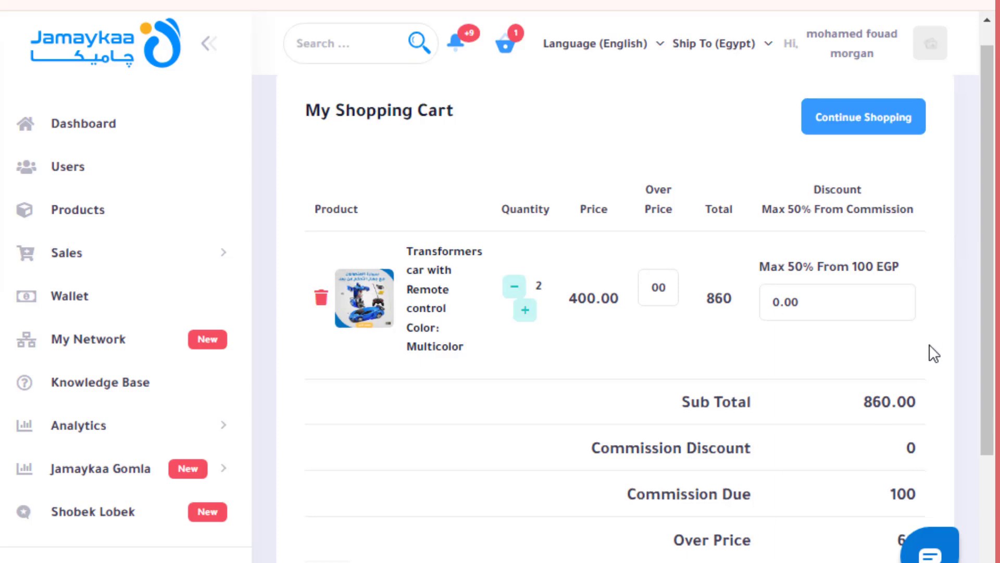
Step: Check the commission due on the cart and set the Transformers car's over price to 50
{"action": "scroll", "coordinate": [927, 348], "scroll_direction": "down", "scroll_amount": 2}
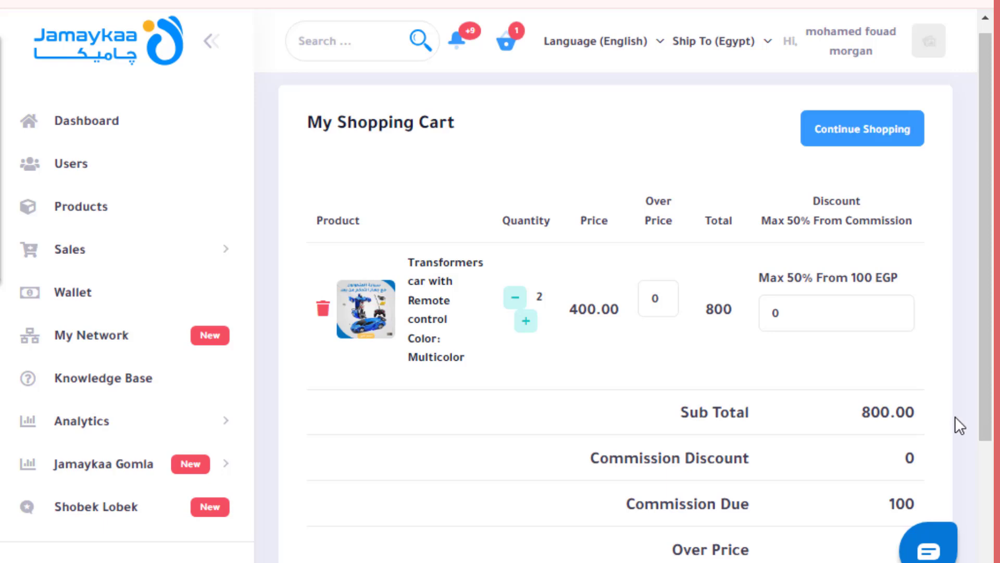
{"action": "scroll", "coordinate": [955, 417], "scroll_direction": "down", "scroll_amount": 2}
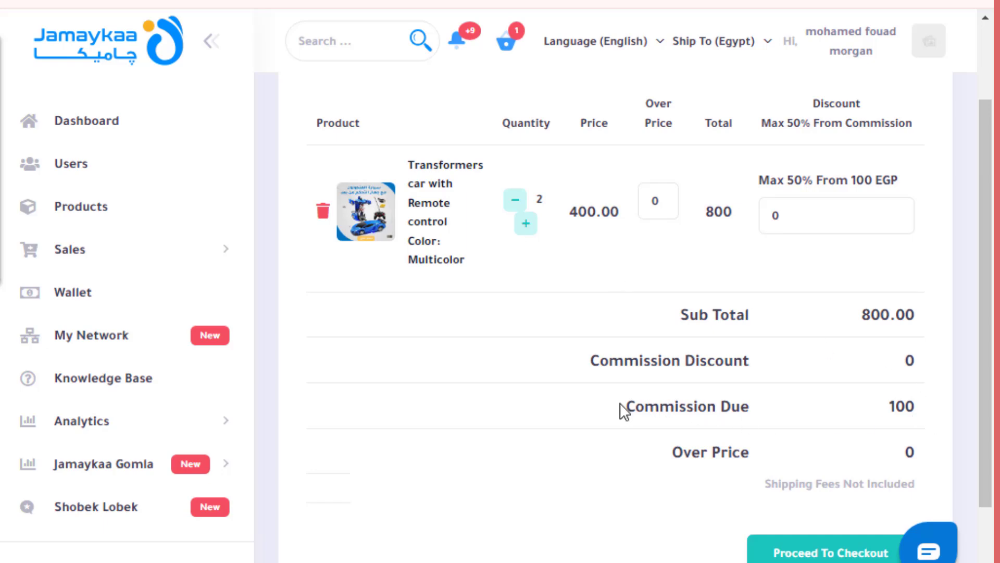
{"action": "left_click_drag", "start_coordinate": [621, 409], "coordinate": [717, 408]}
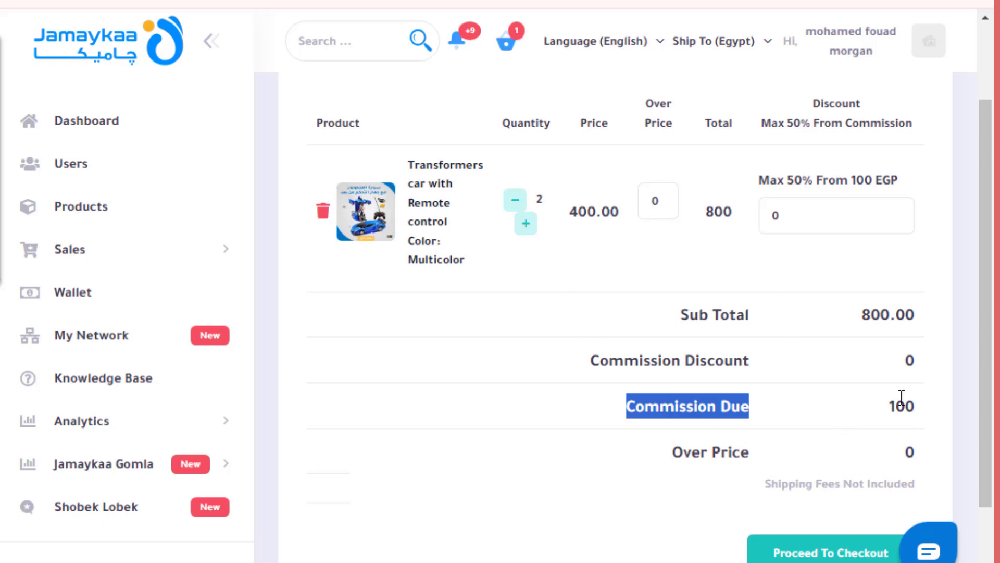
{"action": "double_click", "coordinate": [655, 203]}
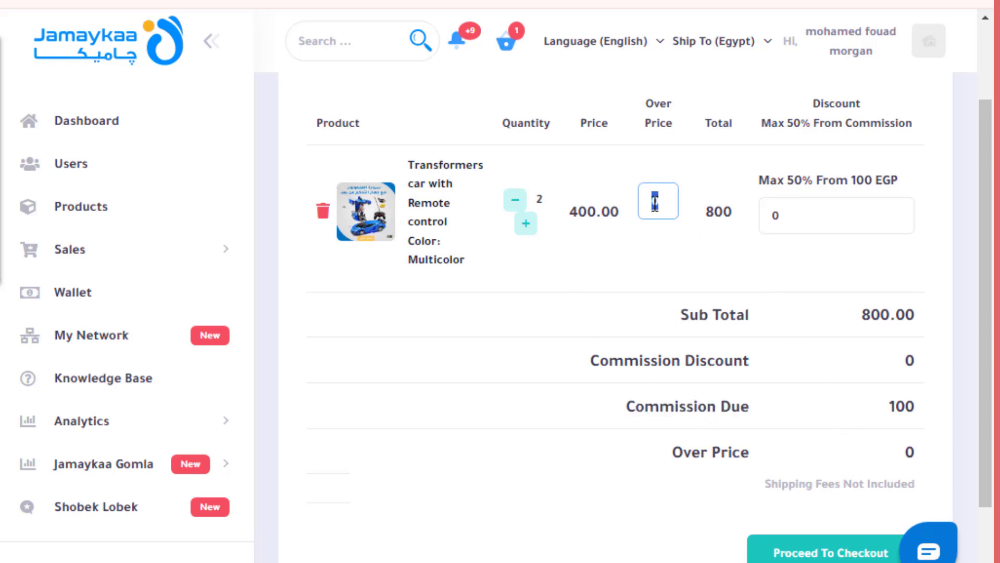
{"action": "type", "text": "50"}
{"action": "left_click", "coordinate": [694, 249]}
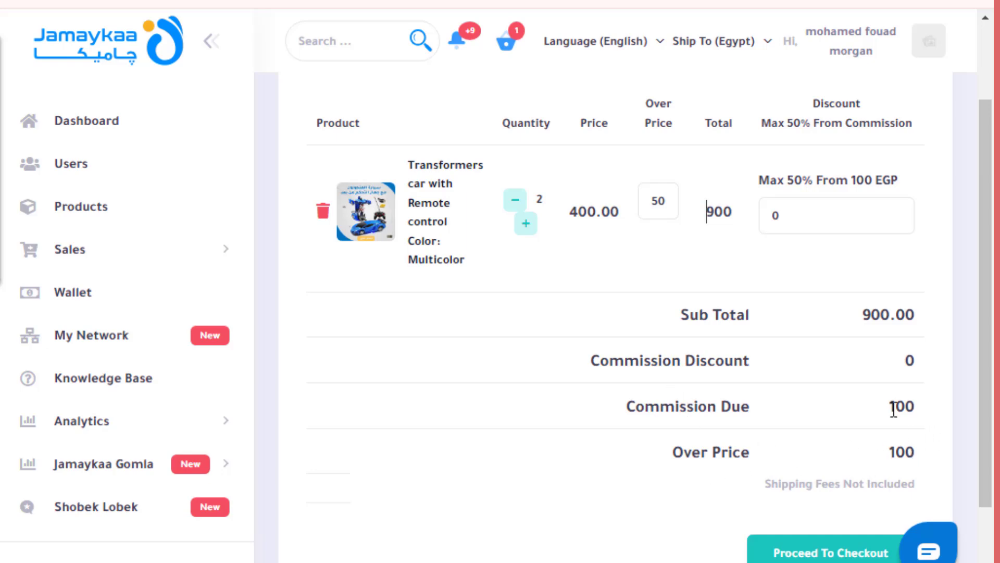
Step: Review the cart's discount, commission and over price totals and proceed to checkout
{"action": "scroll", "coordinate": [905, 429], "scroll_direction": "down", "scroll_amount": 2}
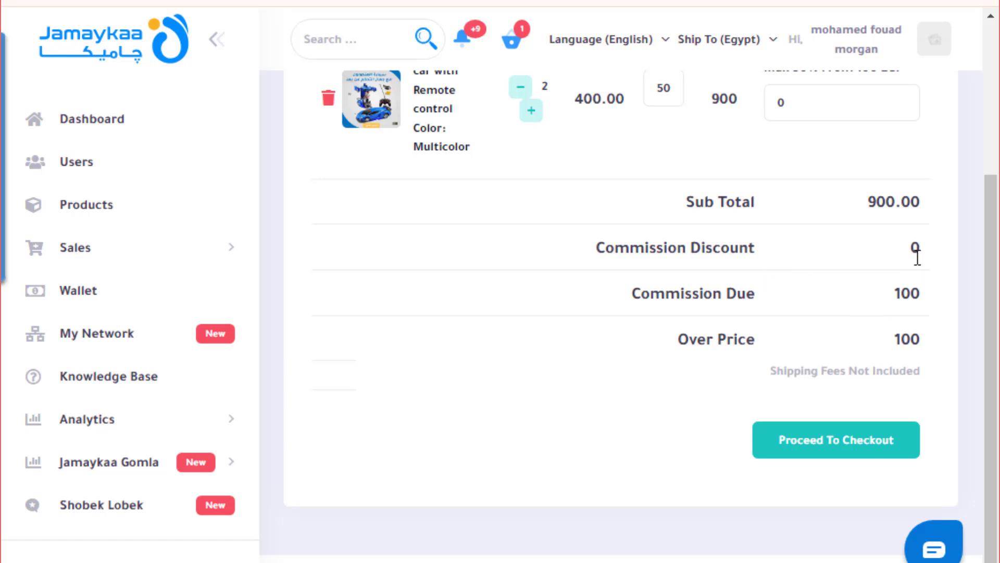
{"action": "scroll", "coordinate": [768, 196], "scroll_direction": "up", "scroll_amount": 4}
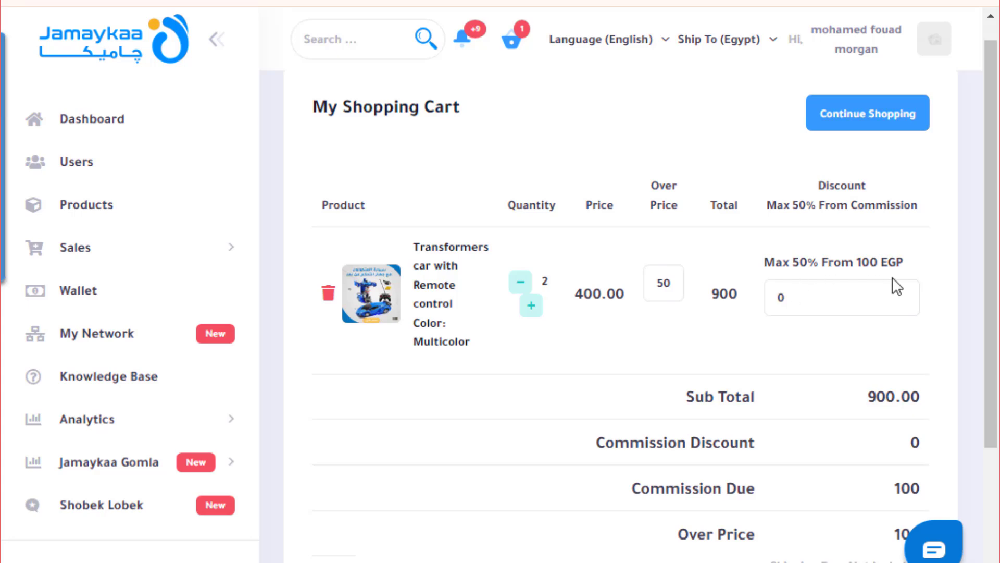
{"action": "scroll", "coordinate": [892, 295], "scroll_direction": "down", "scroll_amount": 4}
{"action": "left_click", "coordinate": [898, 373]}
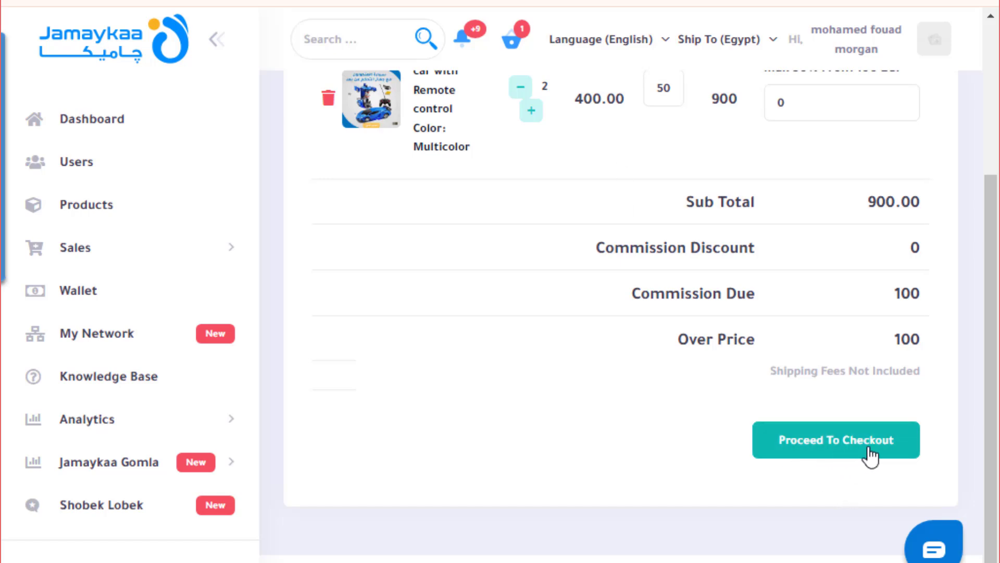
{"action": "left_click", "coordinate": [764, 459]}
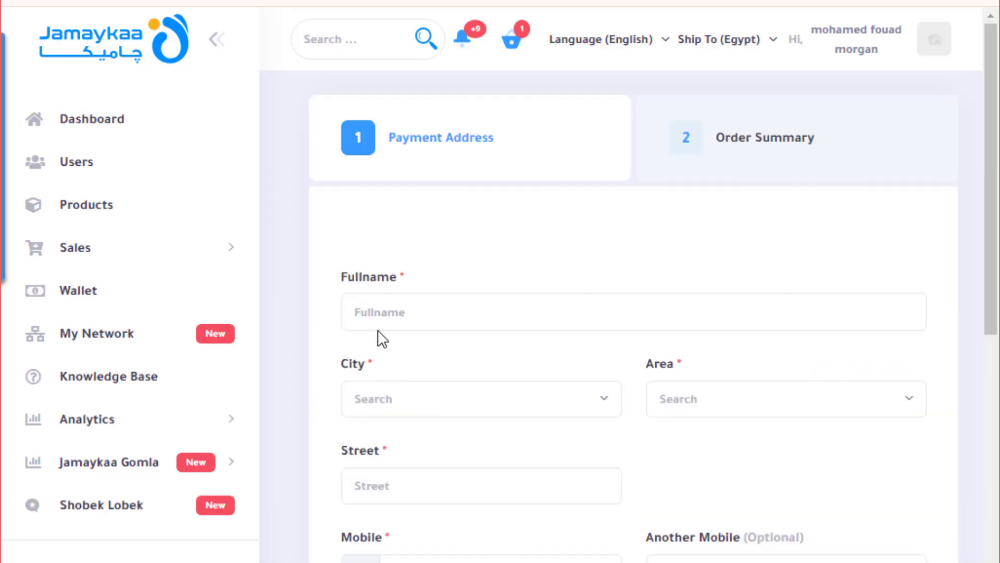
Step: Examine the payment address form's required and optional fields, from the full name down to the notes
{"action": "left_click", "coordinate": [409, 315]}
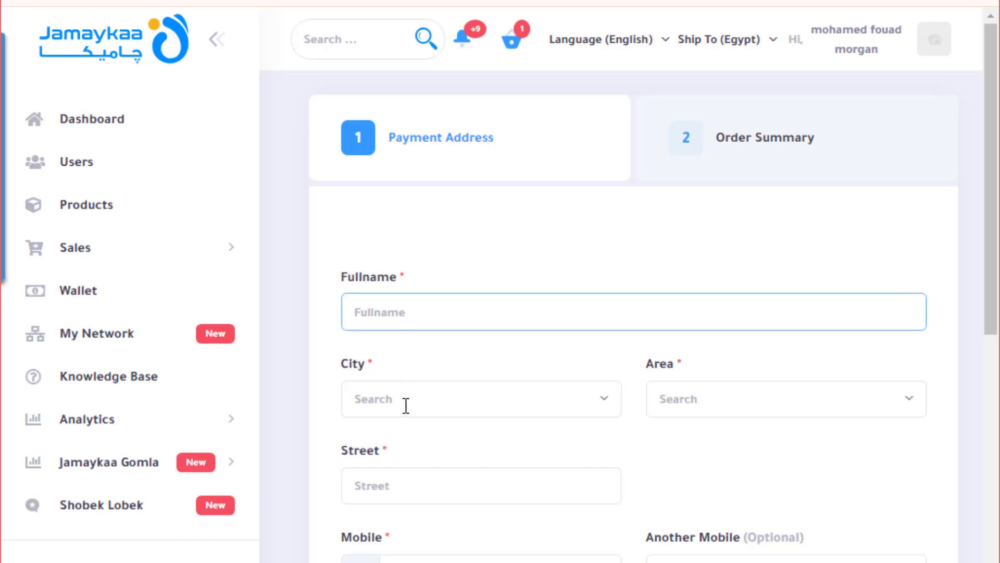
{"action": "scroll", "coordinate": [563, 405], "scroll_direction": "down", "scroll_amount": 3}
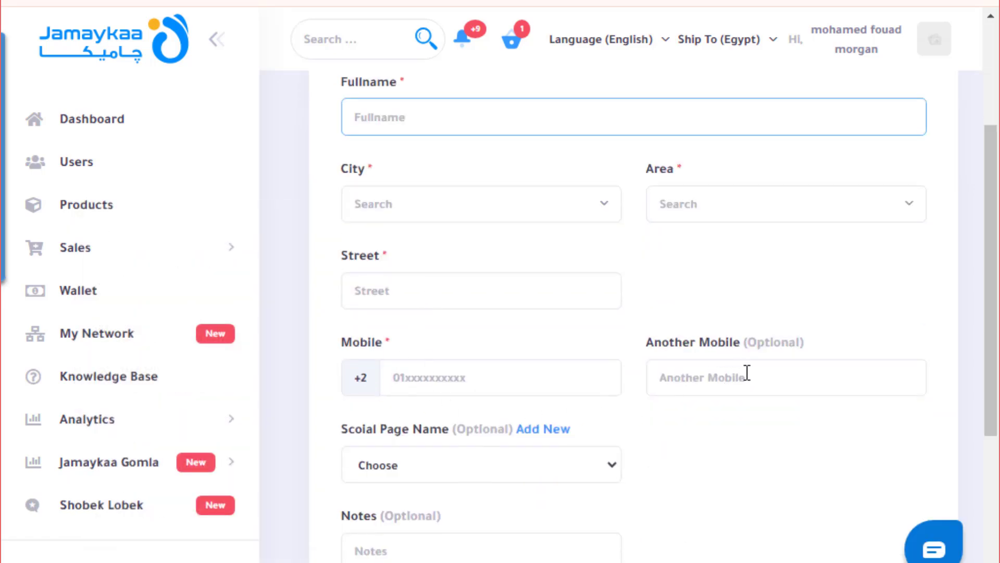
{"action": "scroll", "coordinate": [499, 402], "scroll_direction": "down", "scroll_amount": 2}
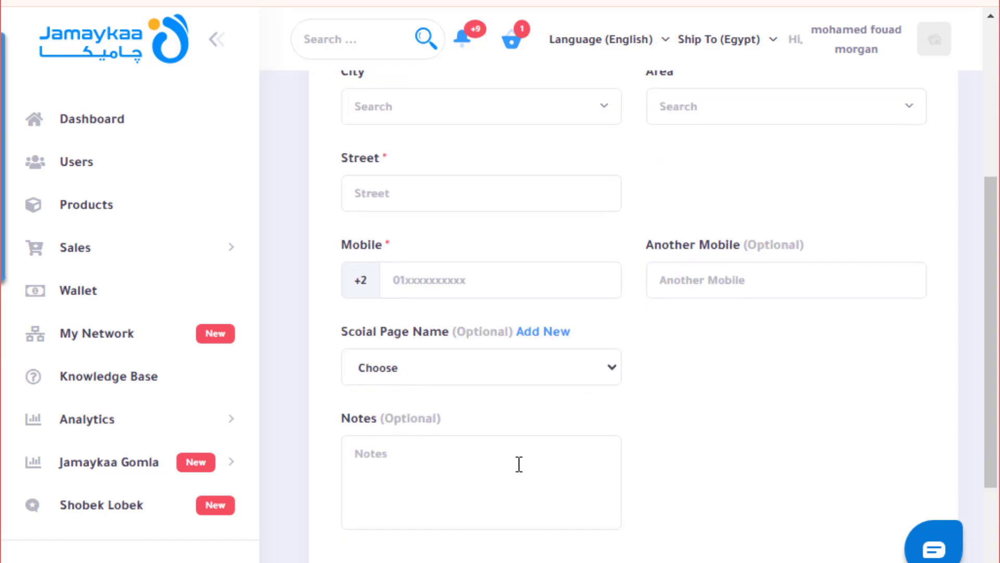
{"action": "scroll", "coordinate": [518, 464], "scroll_direction": "down", "scroll_amount": 3}
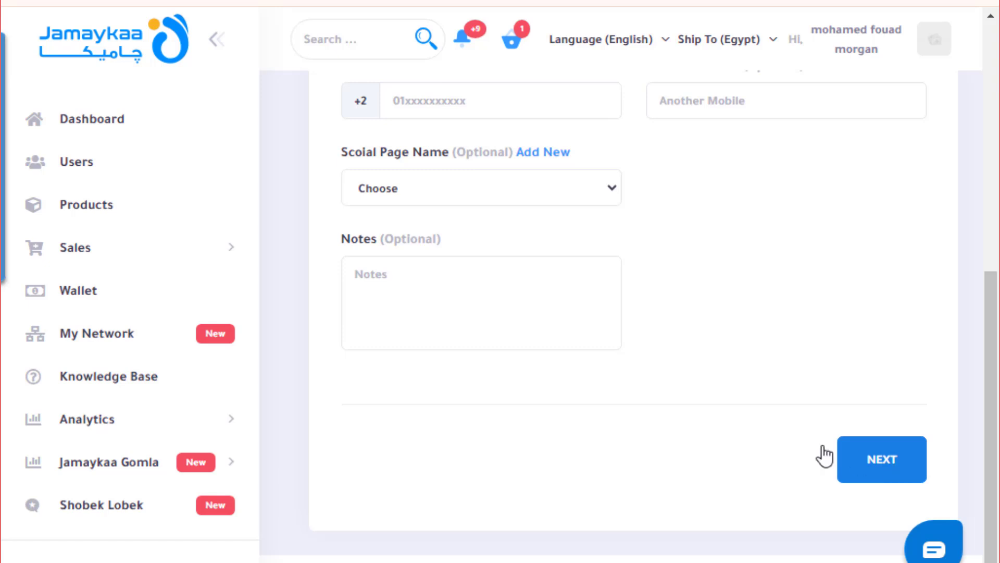
{"action": "scroll", "coordinate": [672, 393], "scroll_direction": "up", "scroll_amount": 8}
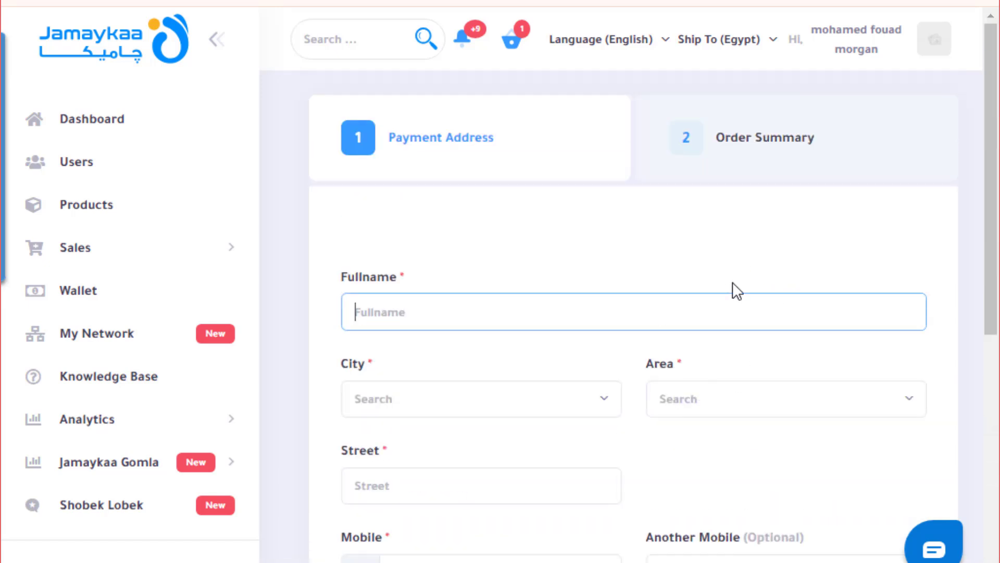
Step: Check the shopping cart's contents, close it and return to the mobile, social page and notes fields of the address form
{"action": "left_click", "coordinate": [516, 43]}
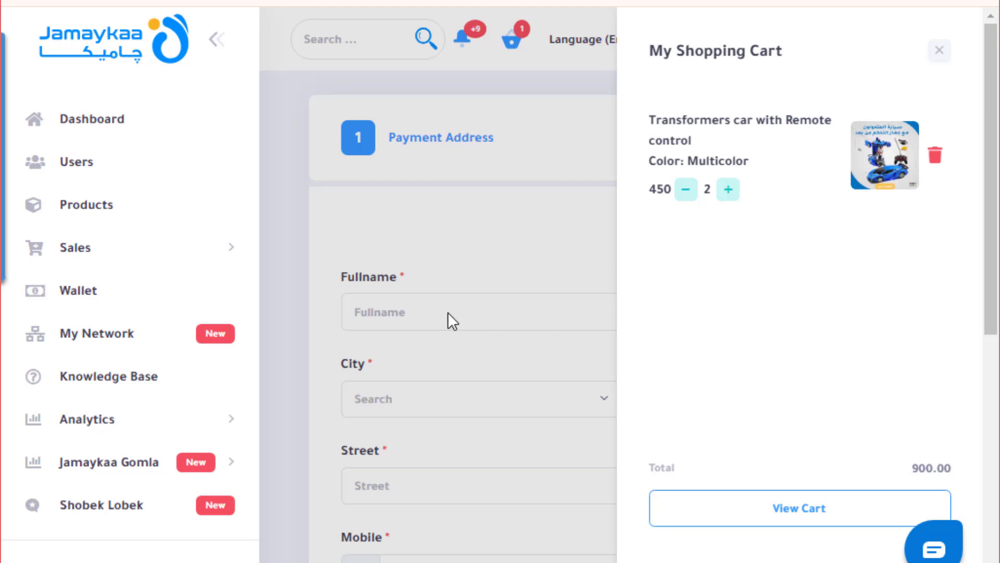
{"action": "left_click", "coordinate": [939, 50]}
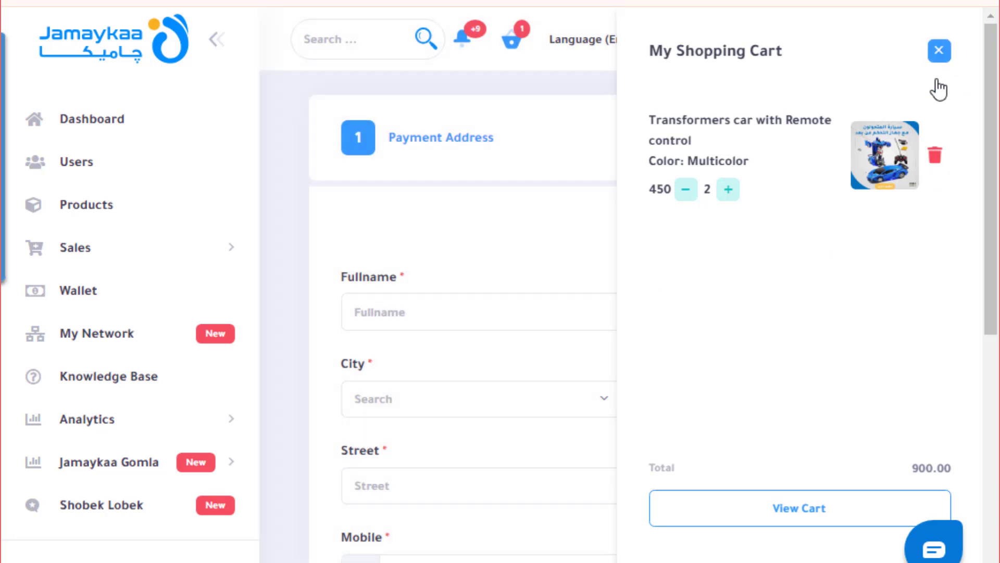
{"action": "scroll", "coordinate": [612, 273], "scroll_direction": "down", "scroll_amount": 8}
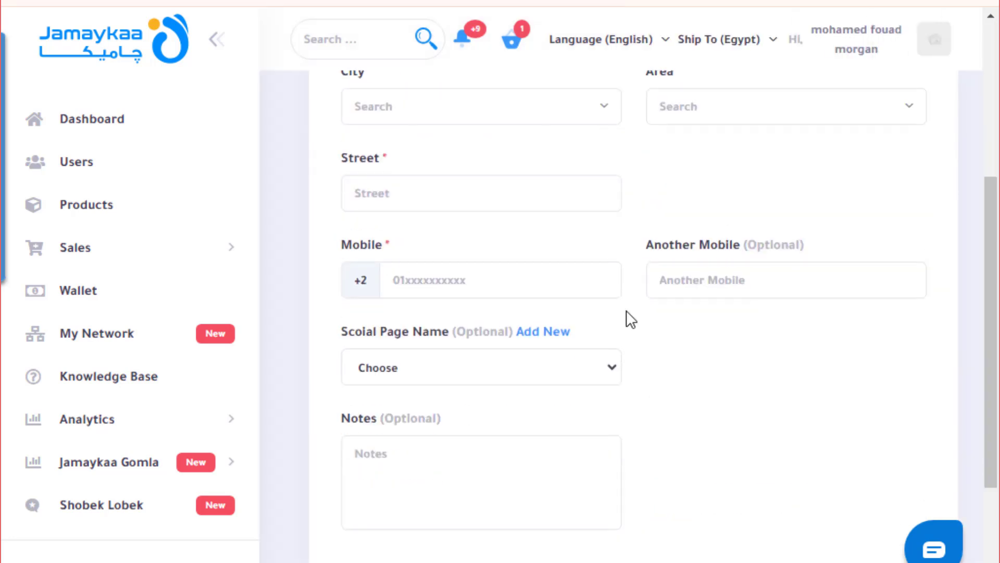